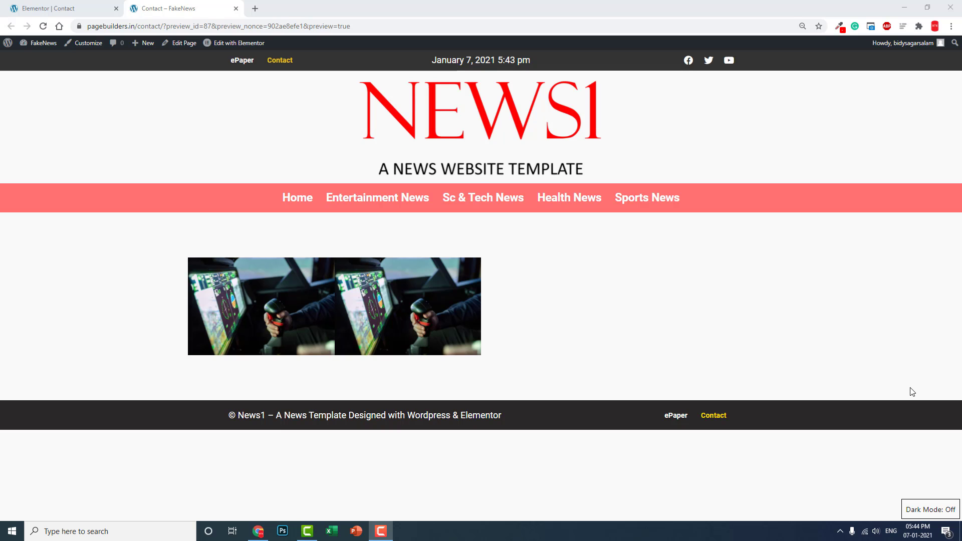
- Back in the page editor, delete the old two-image section and insert a two-column section
mouse_move(435, 312)
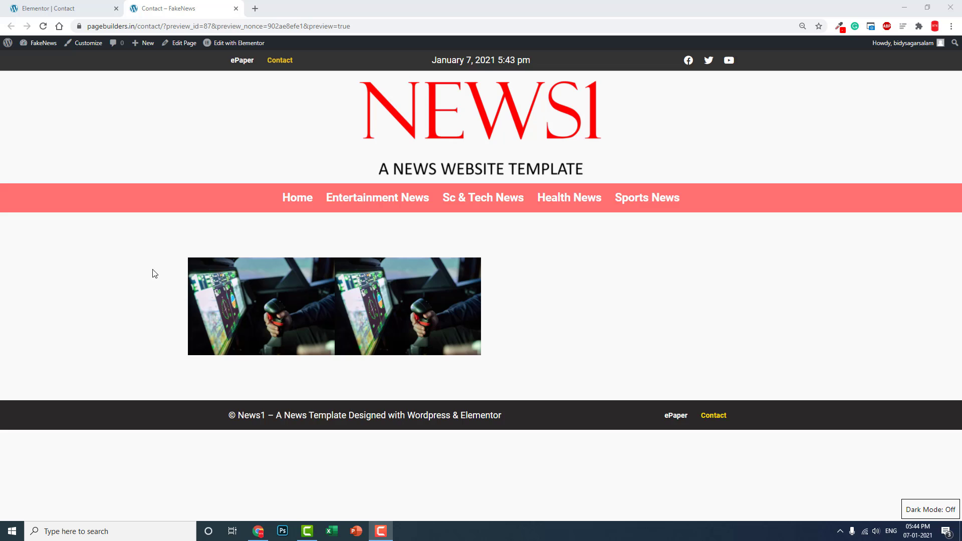
mouse_move(410, 292)
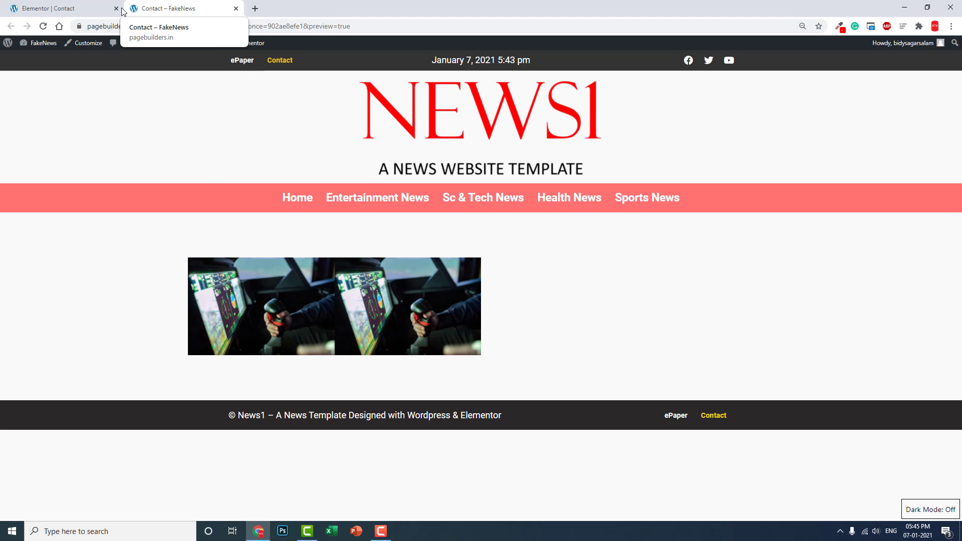
key("ctrl+1")
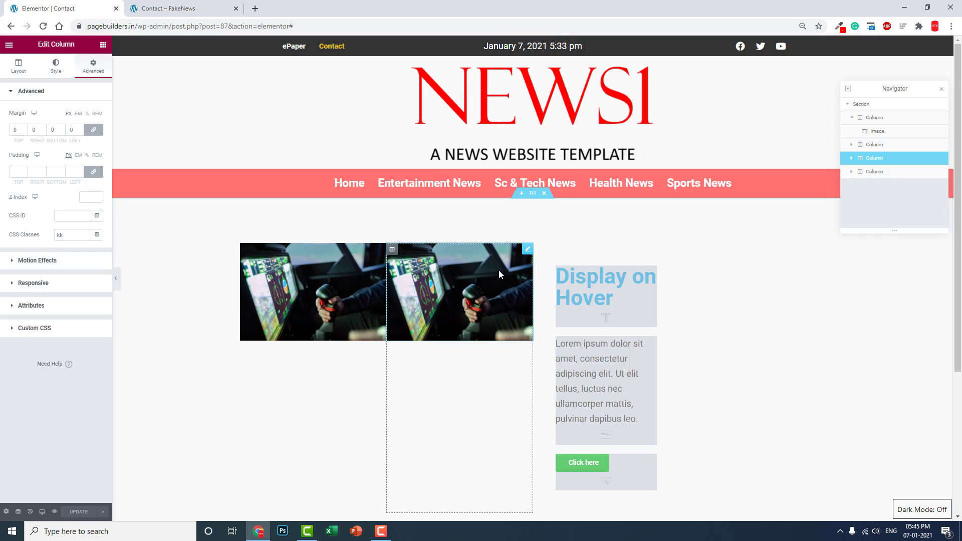
left_click(545, 195)
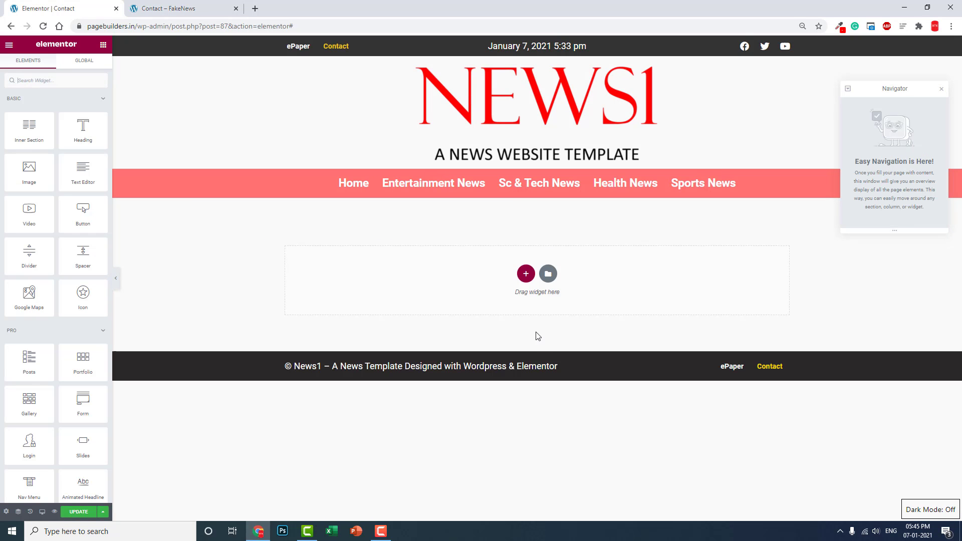
left_click(525, 274)
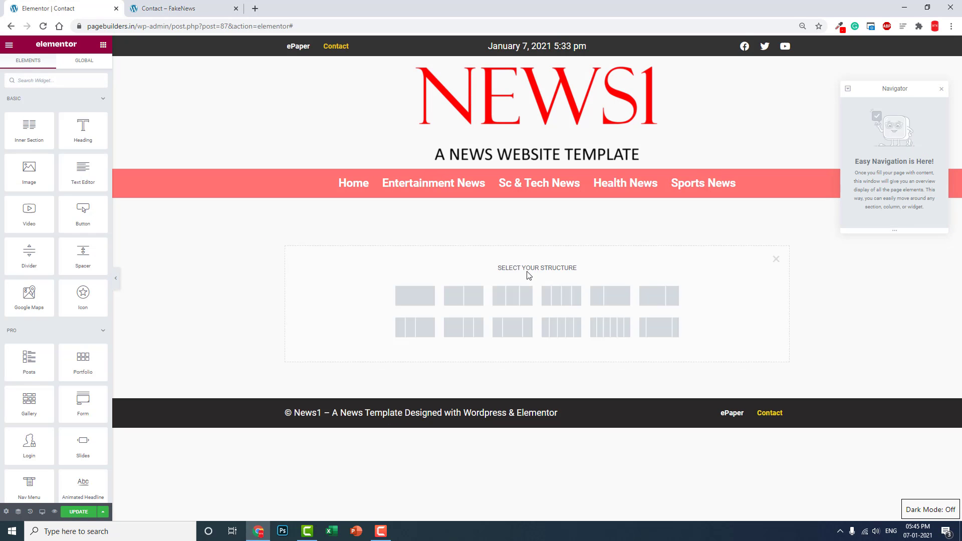
left_click(475, 299)
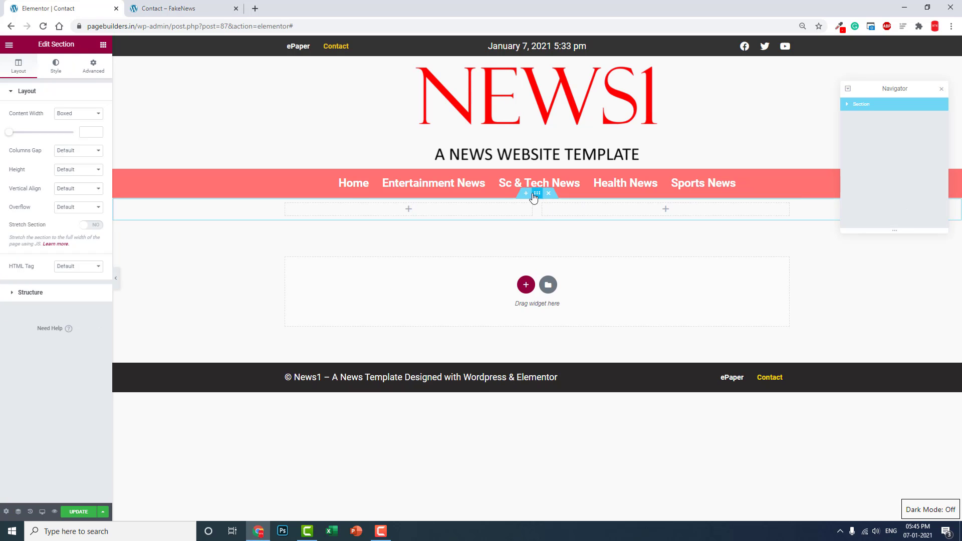
- Place an Image widget in the left column showing the concert singer photo from the Media Library
left_click(103, 45)
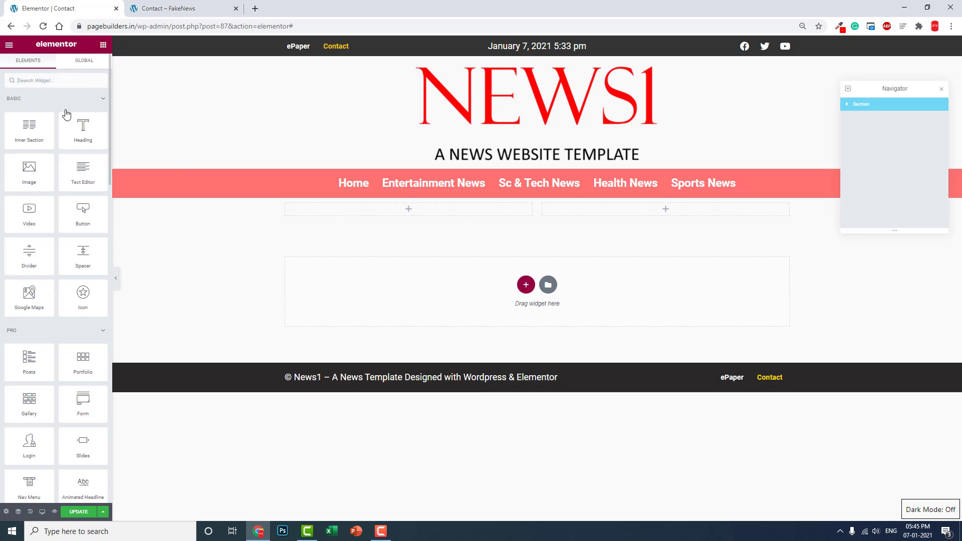
left_click_drag(29, 165, 441, 207)
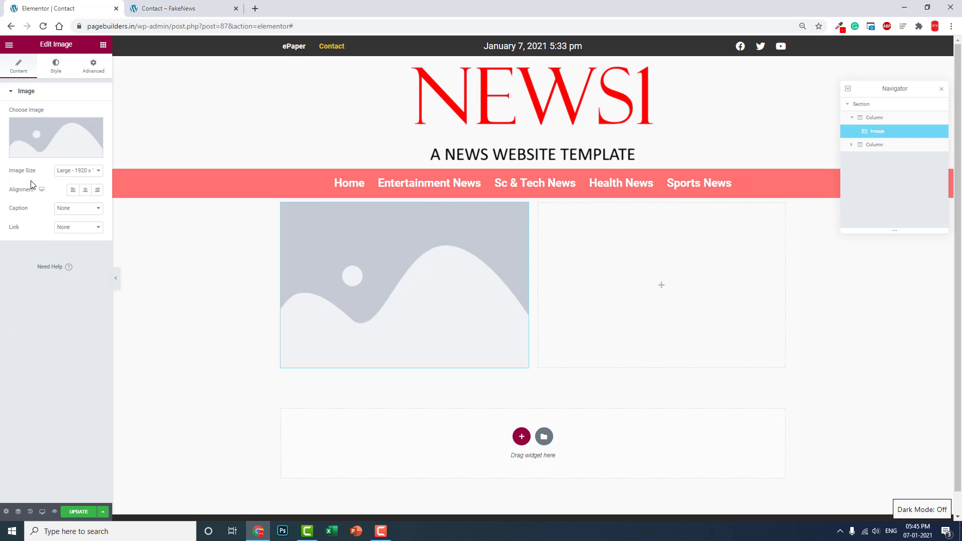
left_click(46, 136)
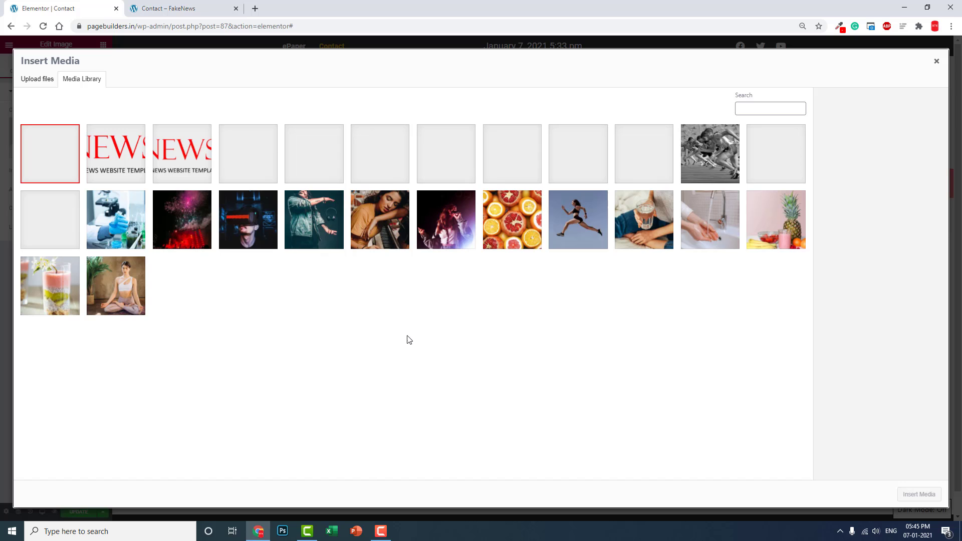
left_click(443, 233)
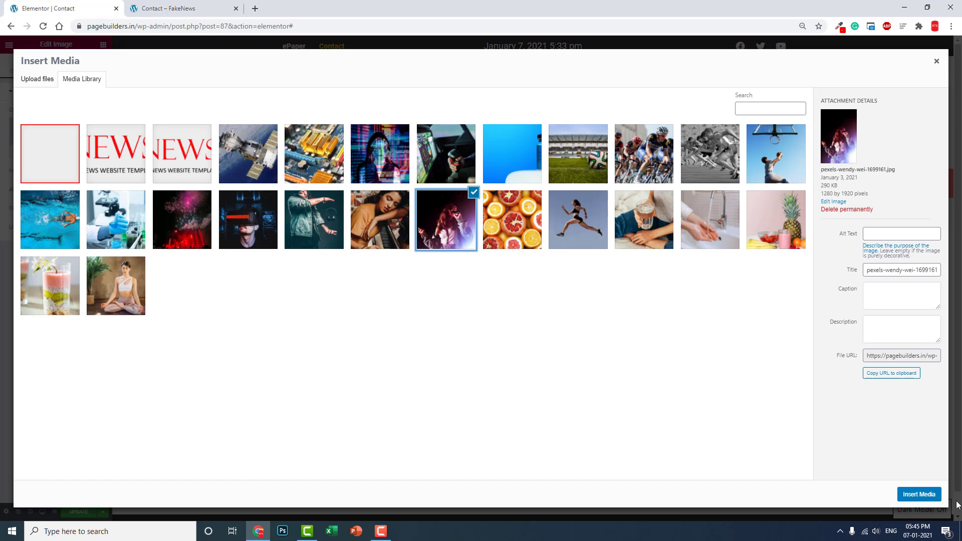
left_click(928, 494)
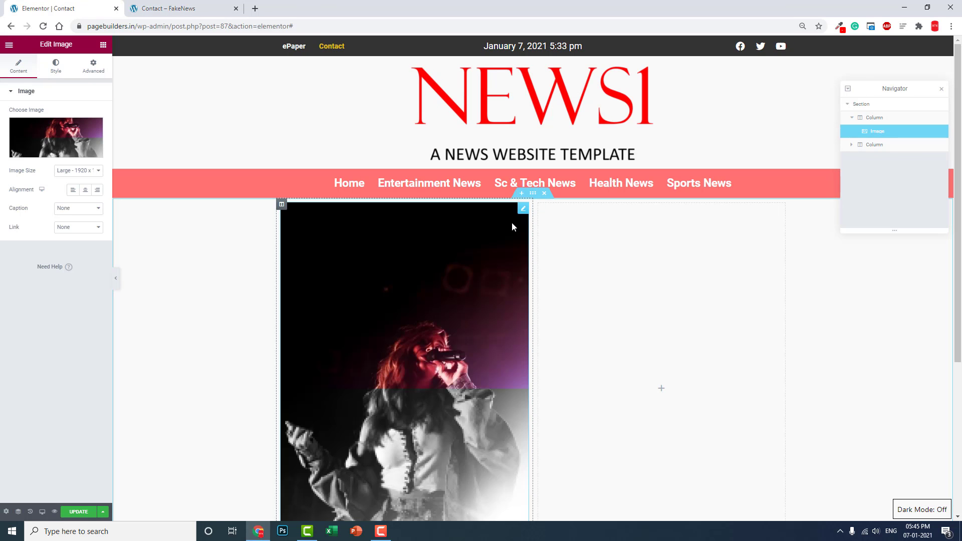
scroll(512, 223, "down", 1)
scroll(512, 223, "down", 1)
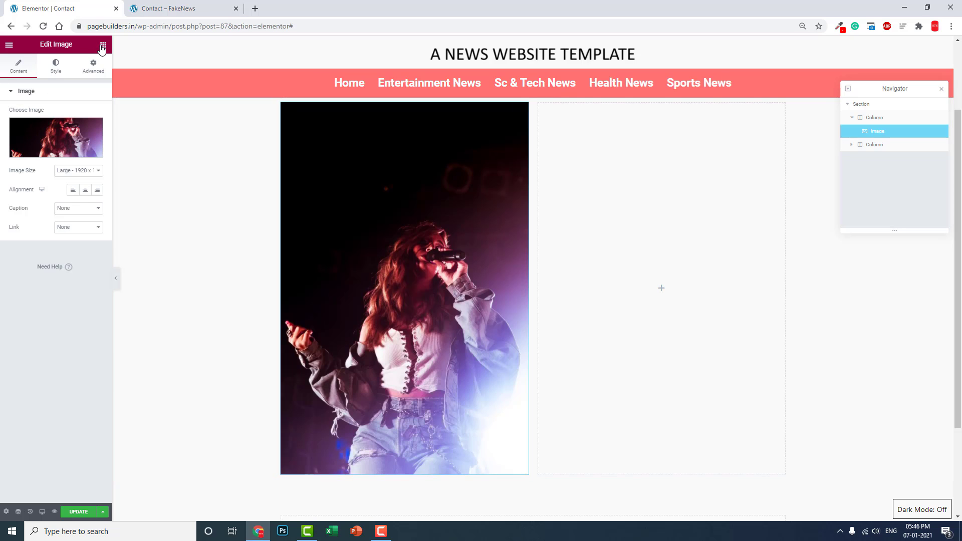
left_click(103, 45)
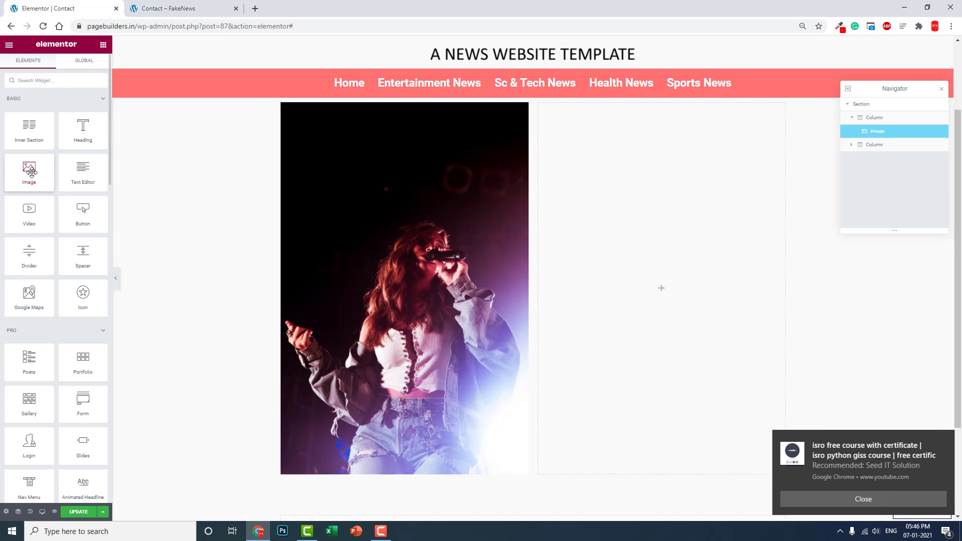
- Add an Image widget with the yoga meditation photo to the right column
left_click_drag(30, 171, 628, 260)
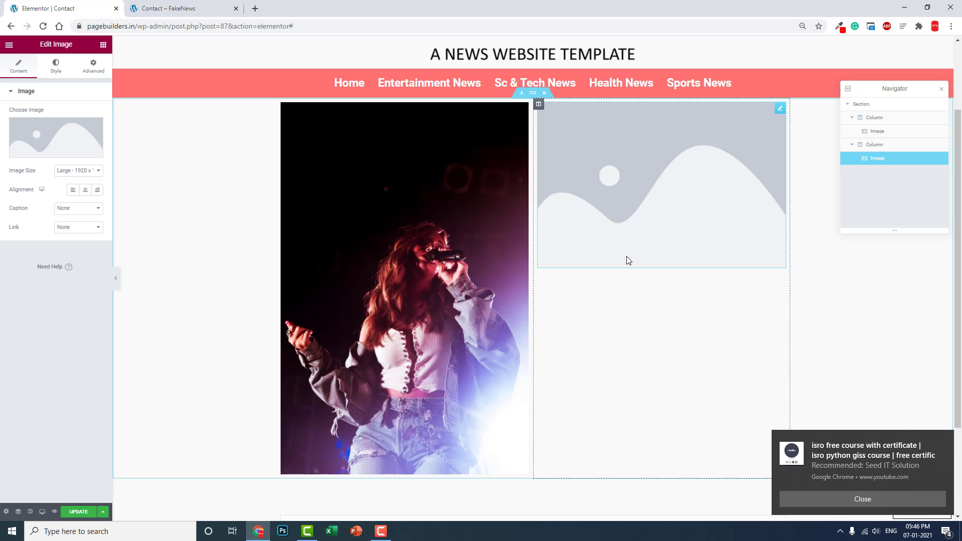
left_click(74, 143)
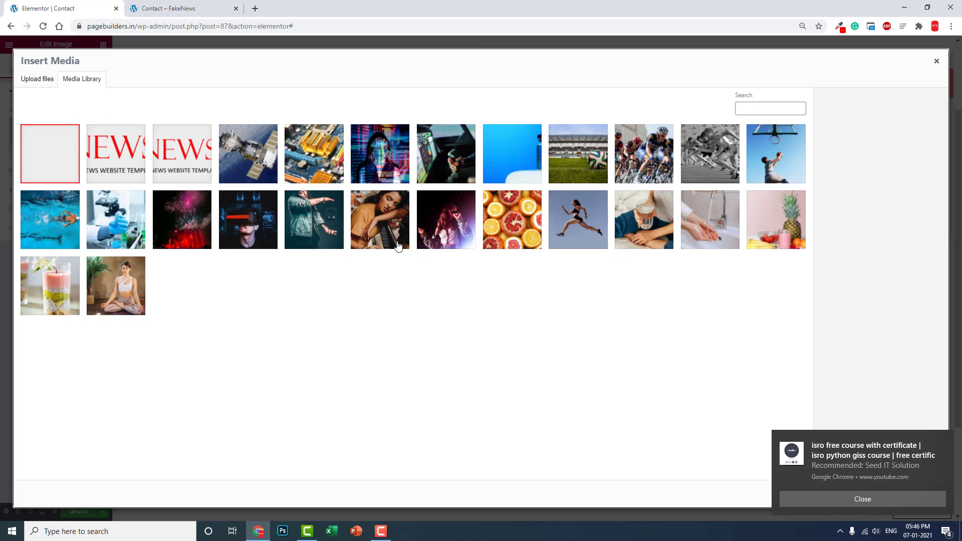
left_click(138, 278)
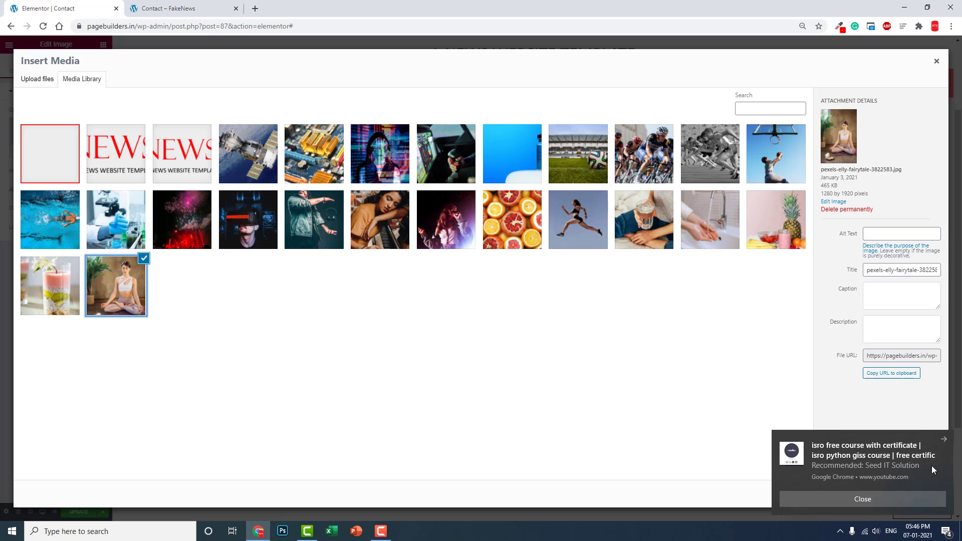
left_click(948, 444)
left_click(911, 495)
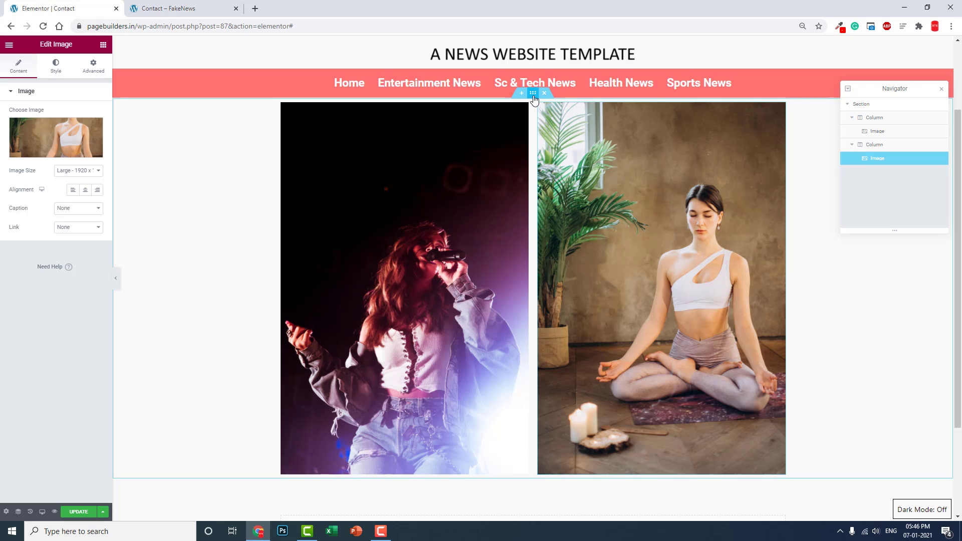
- Give the right-hand column the CSS class 'hidden' in its Advanced settings
left_click(539, 105)
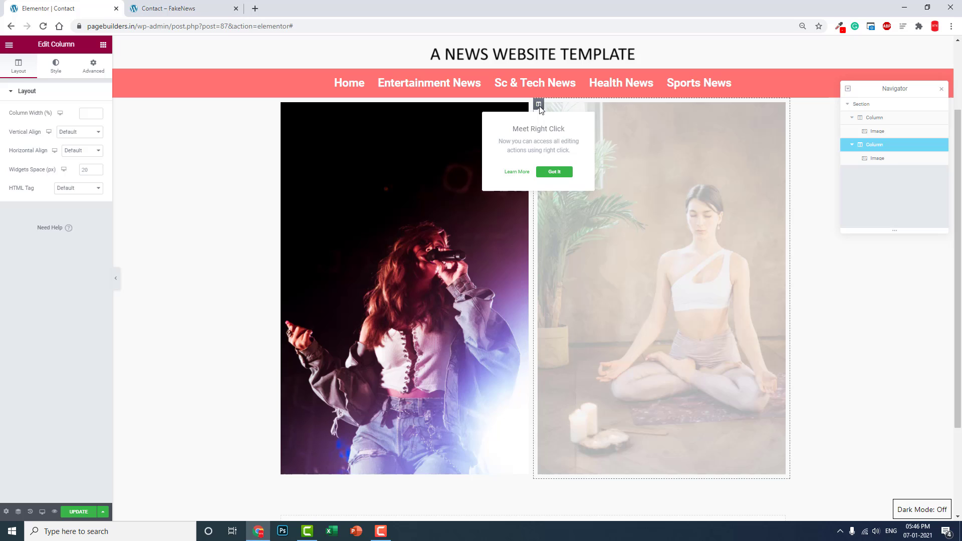
left_click(93, 66)
left_click(70, 234)
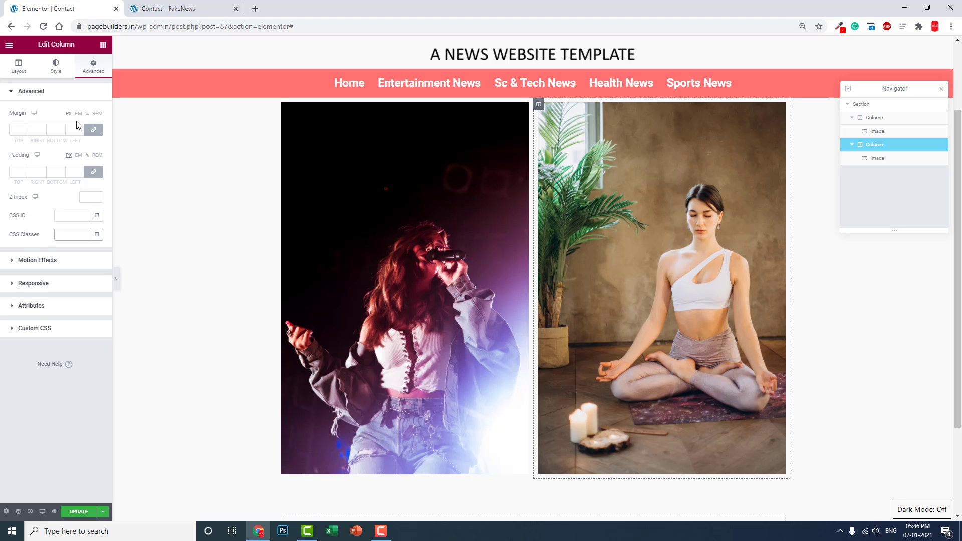
type("hidden")
- Add custom CSS '.hidden {display: none;}' to the right column
left_click(42, 329)
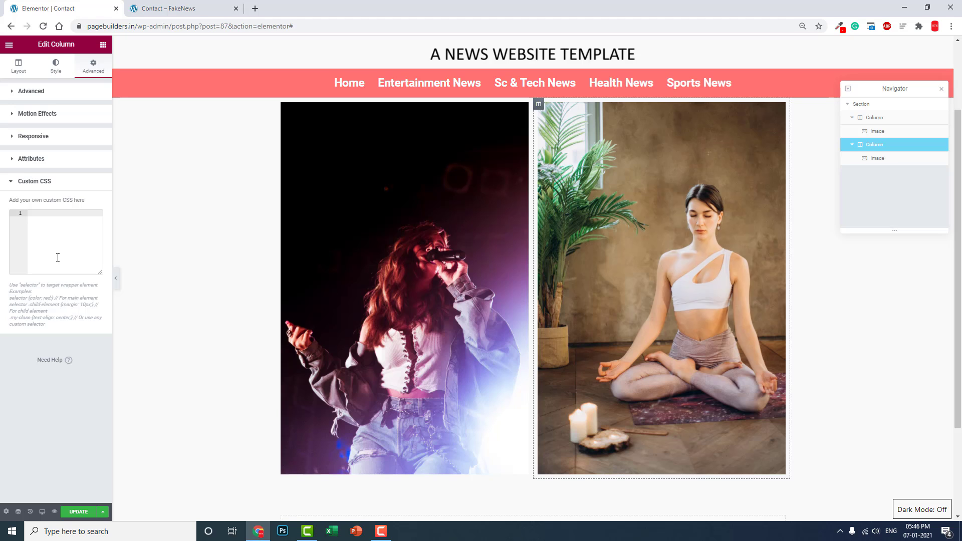
type(".hidden {di")
key("Return")
type("none")
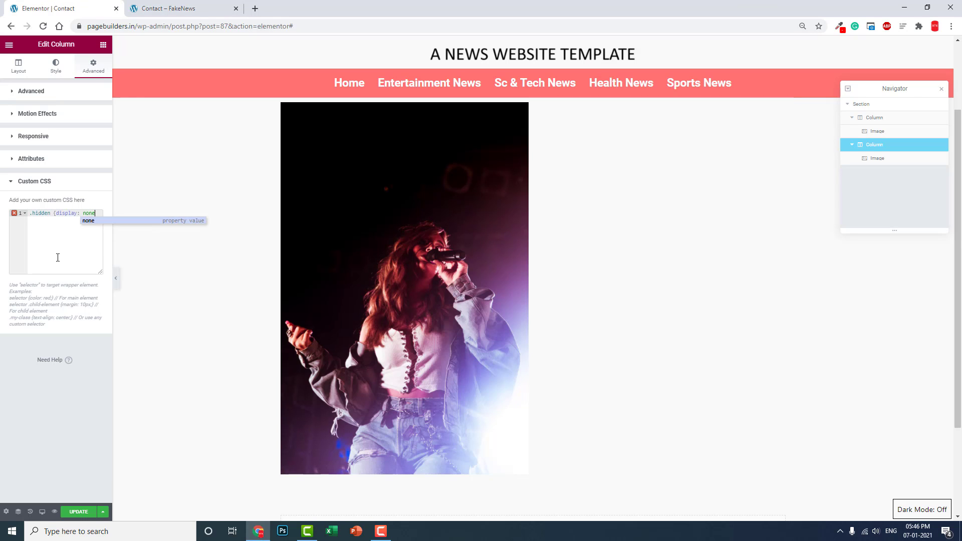
type(";")
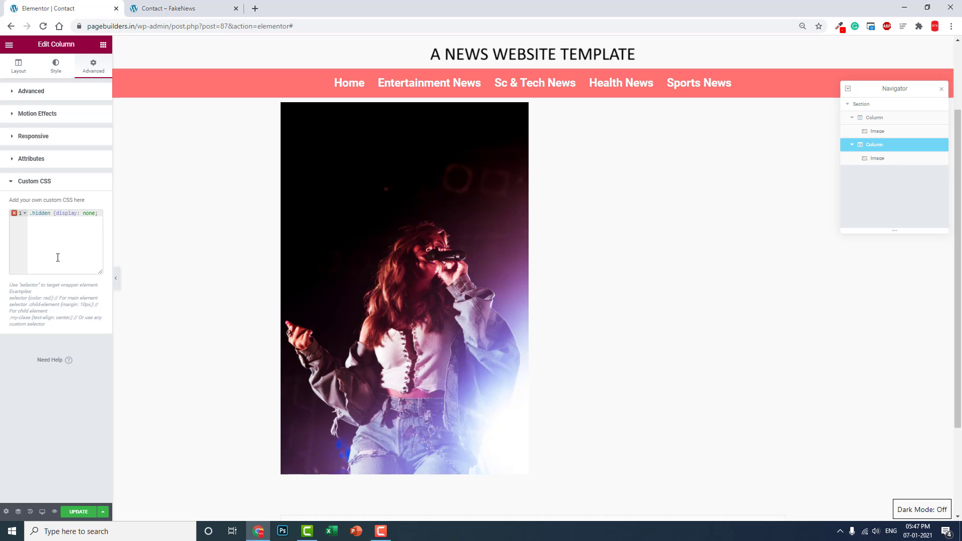
type("}")
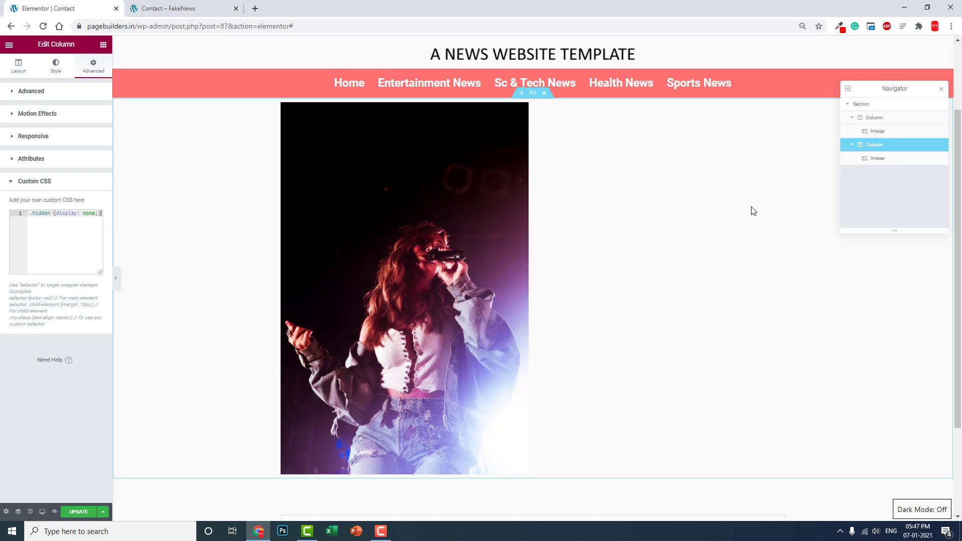
- Give the left column the CSS class 'showing' in its Advanced settings
left_click(370, 161)
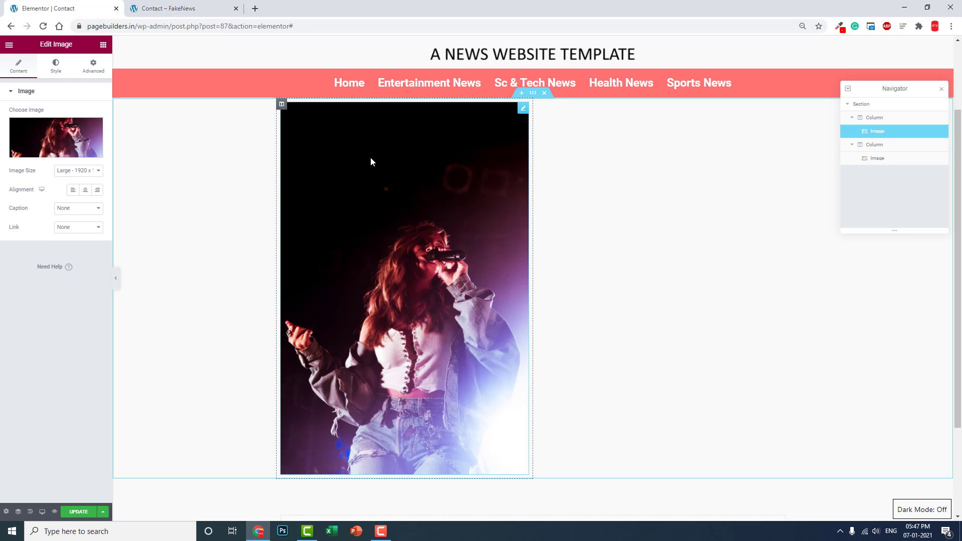
left_click(282, 106)
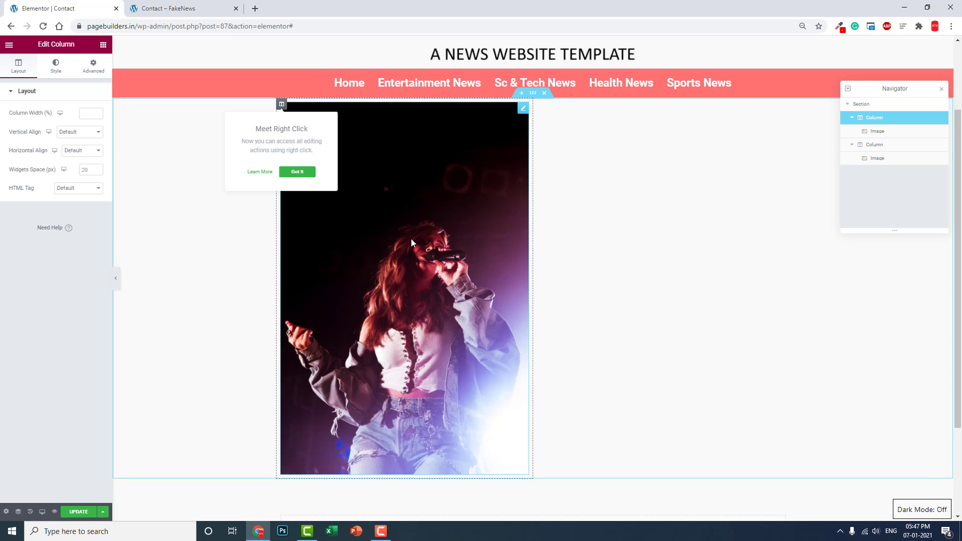
left_click(85, 68)
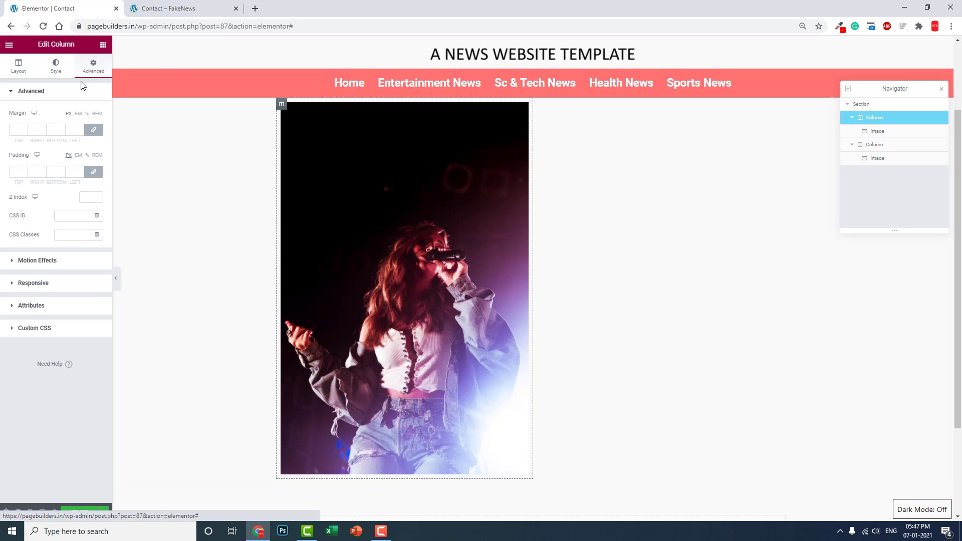
left_click(73, 235)
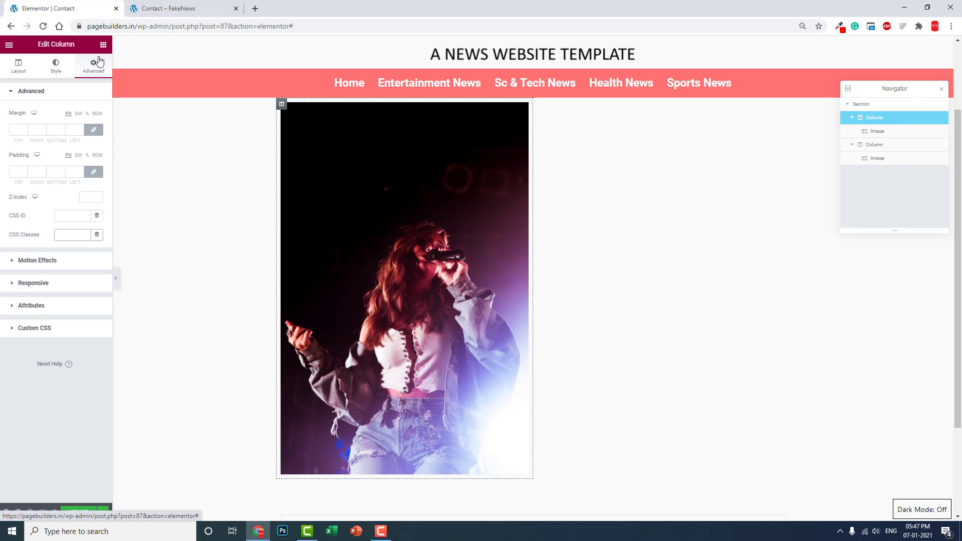
type("showing")
- Add custom CSS '.showing:hover + .hidden {display: block;}' to the left column
left_click(28, 328)
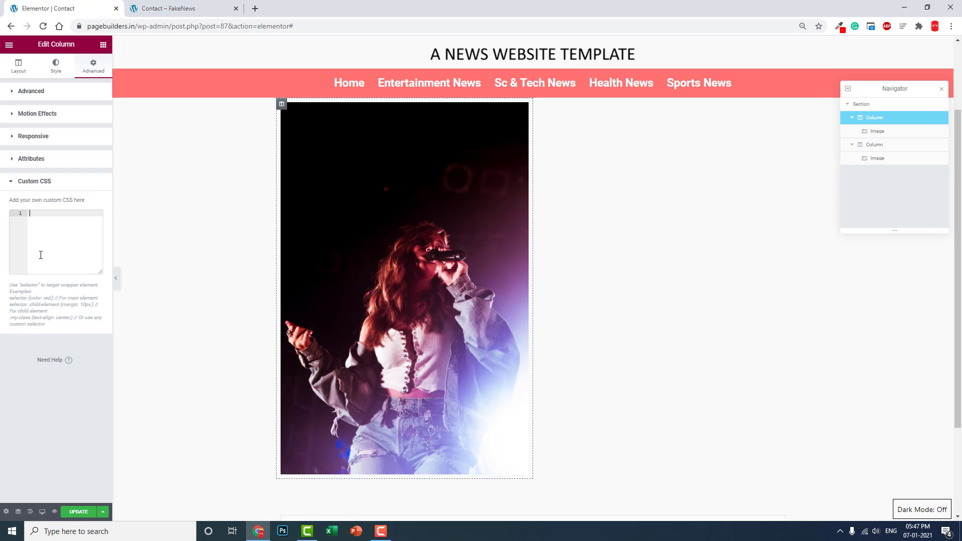
type(".showing:hover + .hidden {")
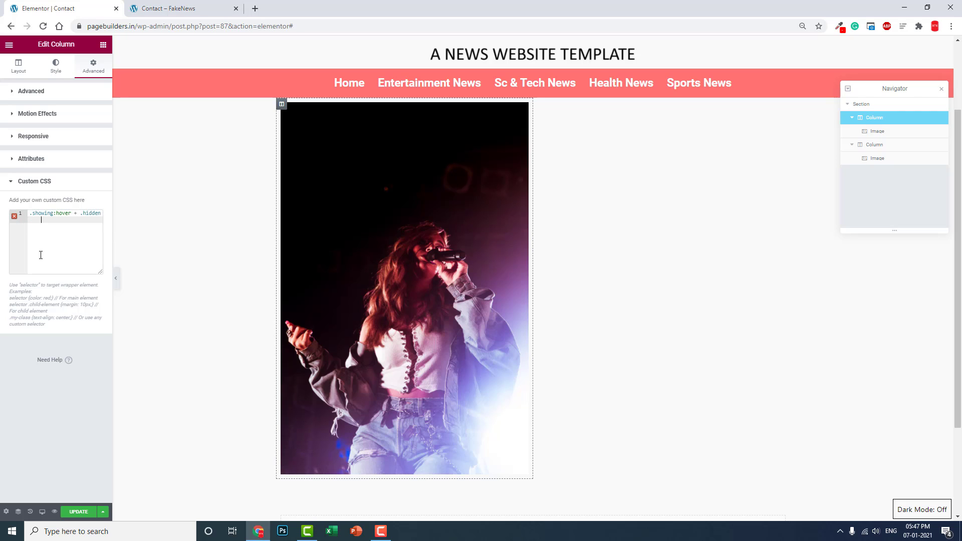
type("i")
type("splay    ")
type("block;")
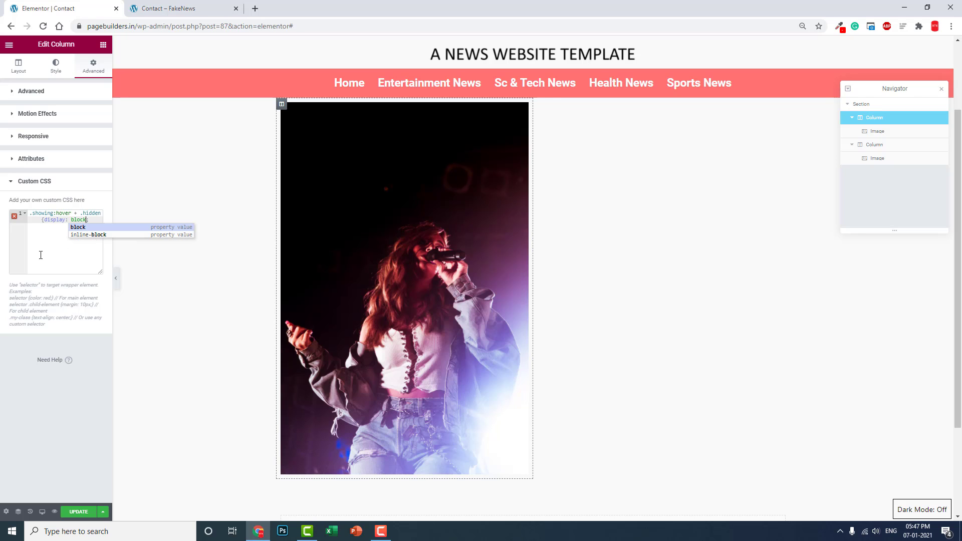
left_click(100, 218)
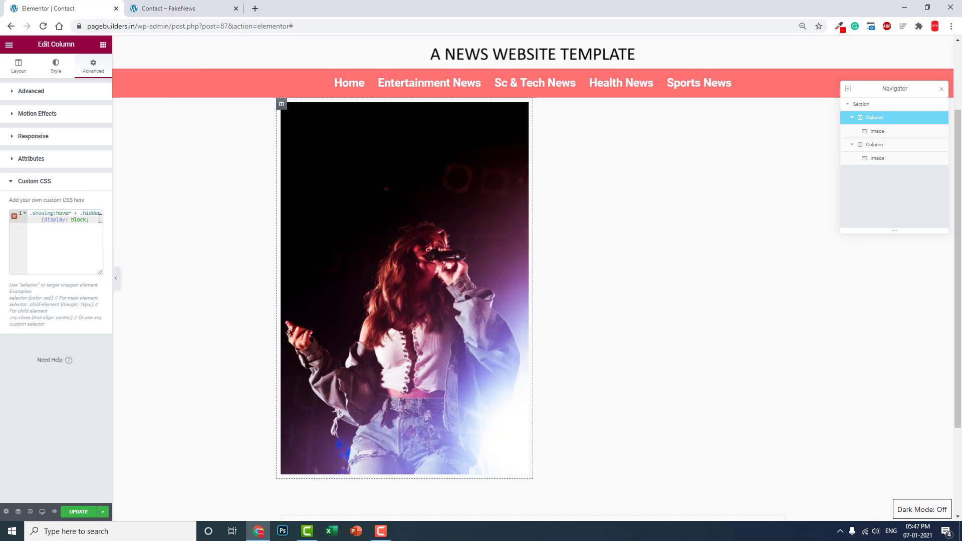
type("}")
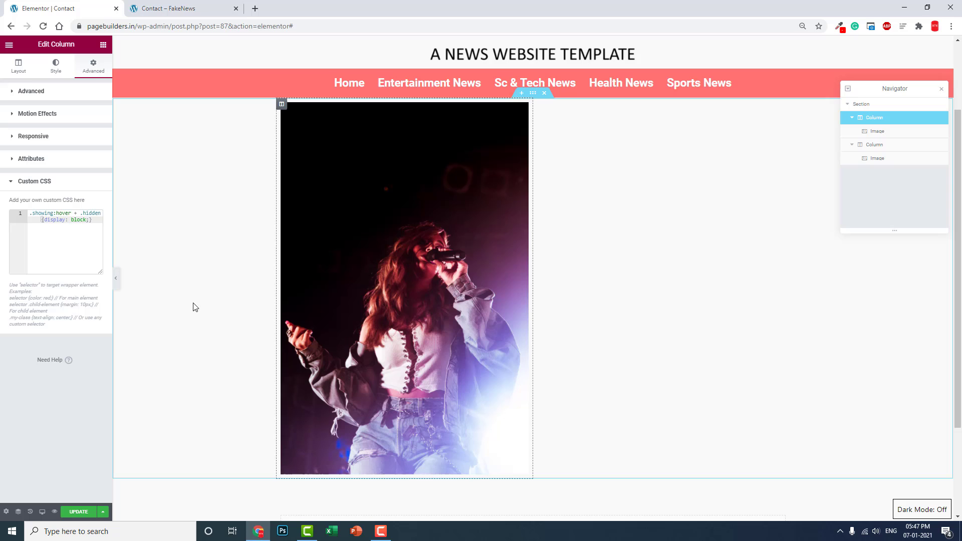
mouse_move(397, 294)
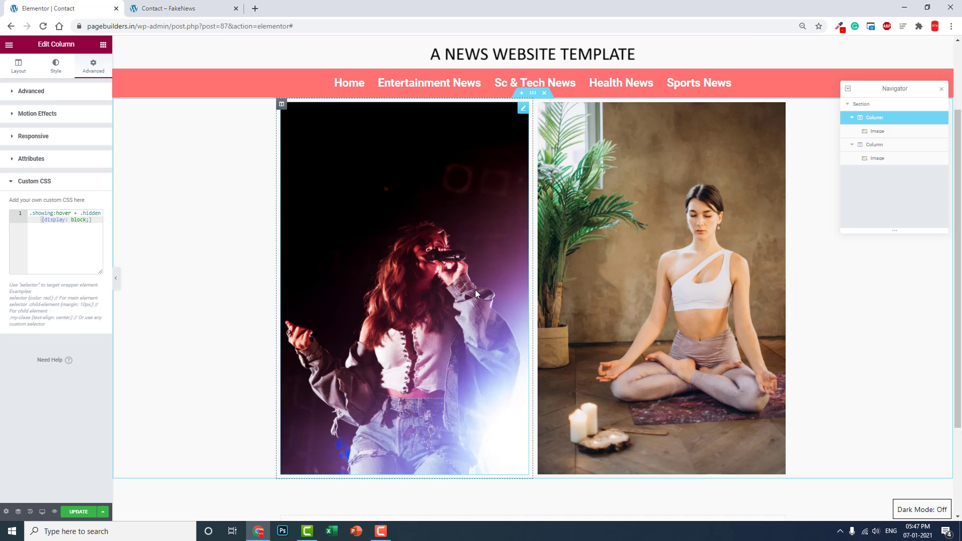
mouse_move(474, 214)
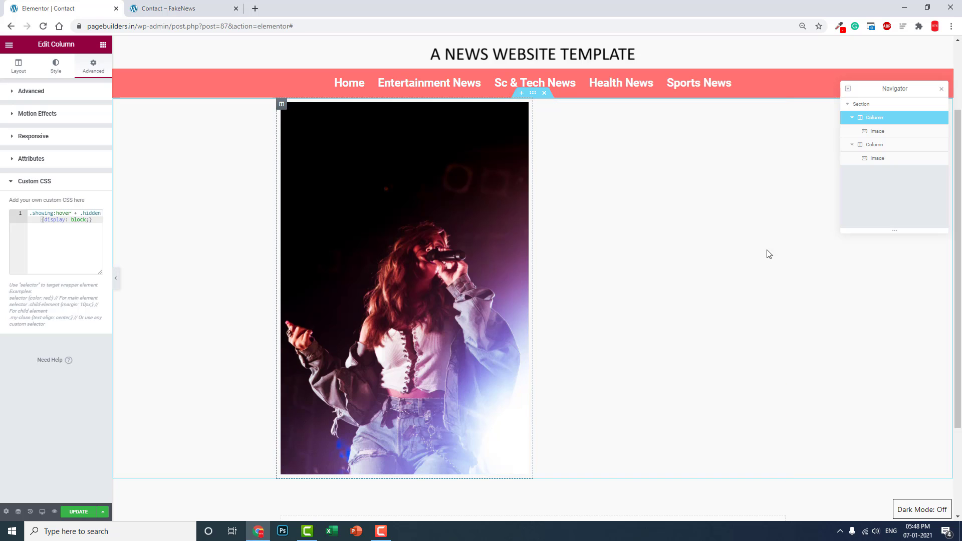
scroll(769, 254, "up", 2)
scroll(687, 260, "down", 1)
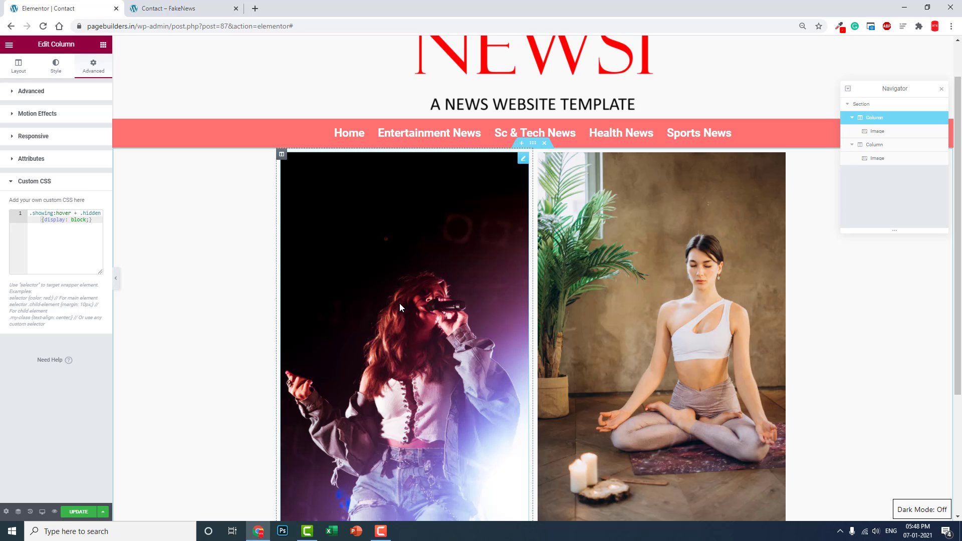
scroll(404, 305, "down", 1)
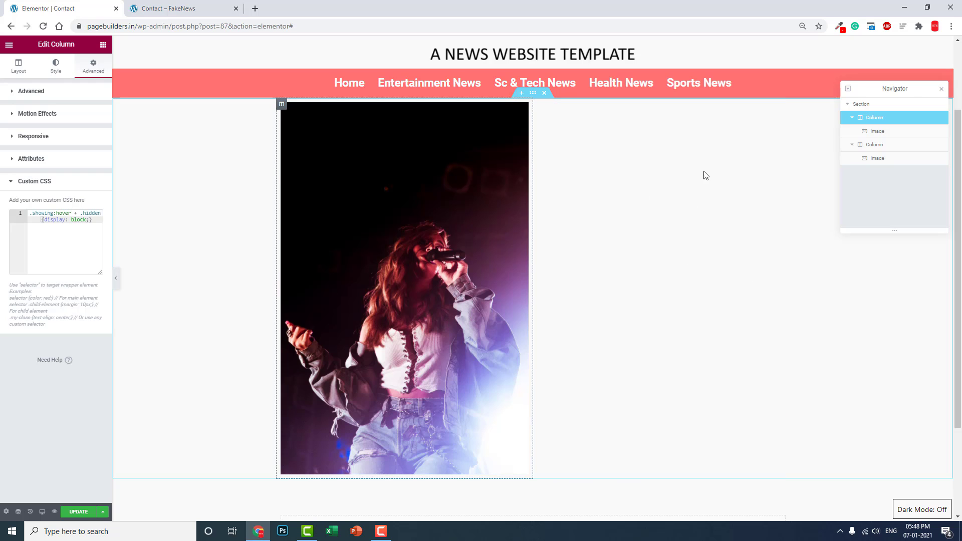
scroll(213, 223, "up", 2)
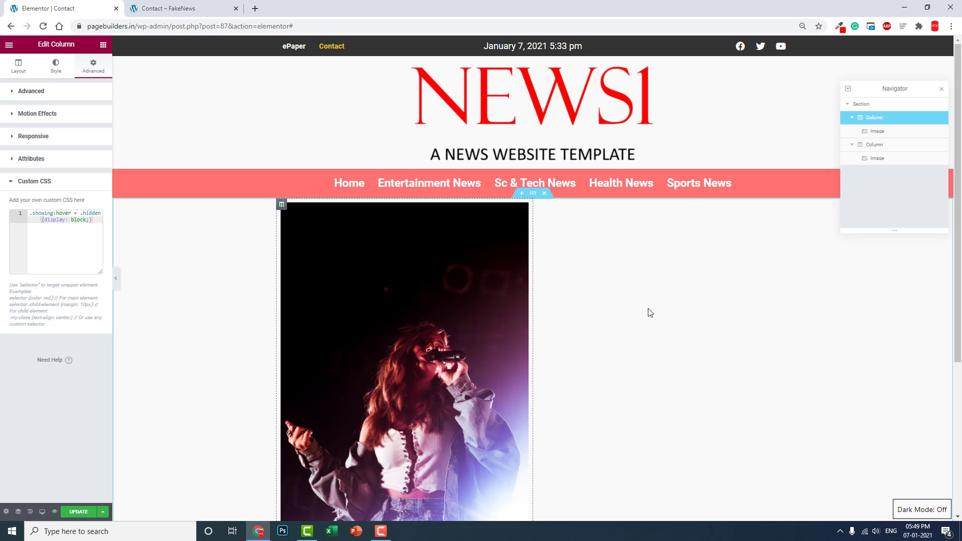
mouse_move(384, 263)
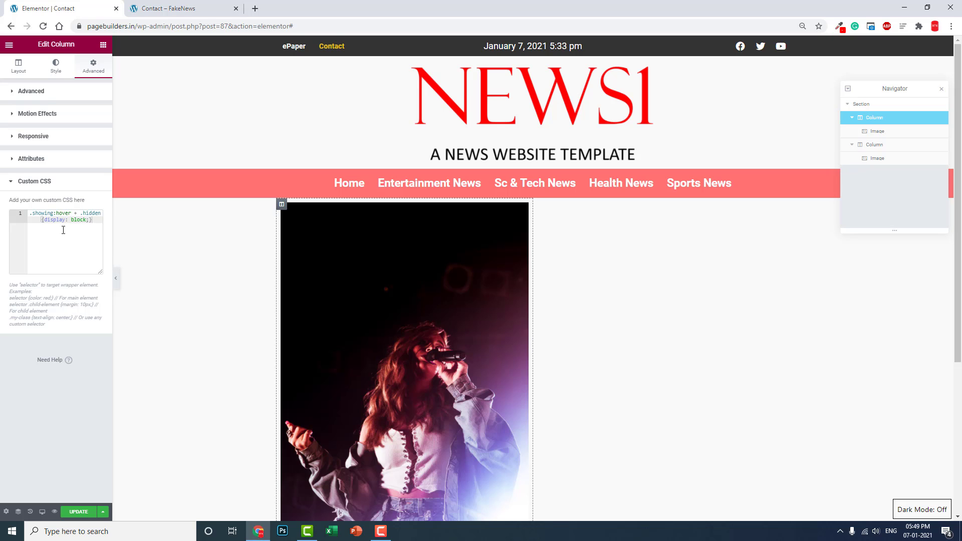
mouse_move(405, 333)
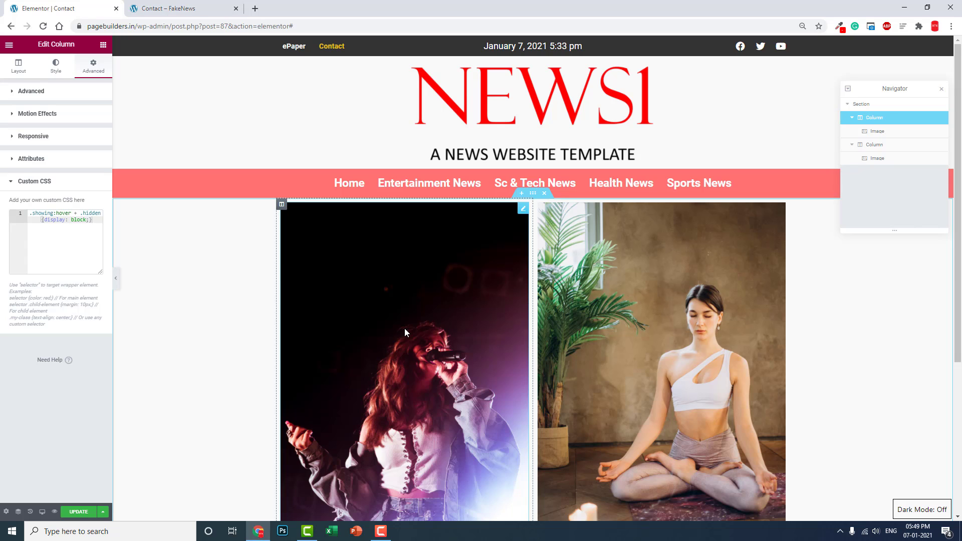
scroll(419, 313, "down", 3)
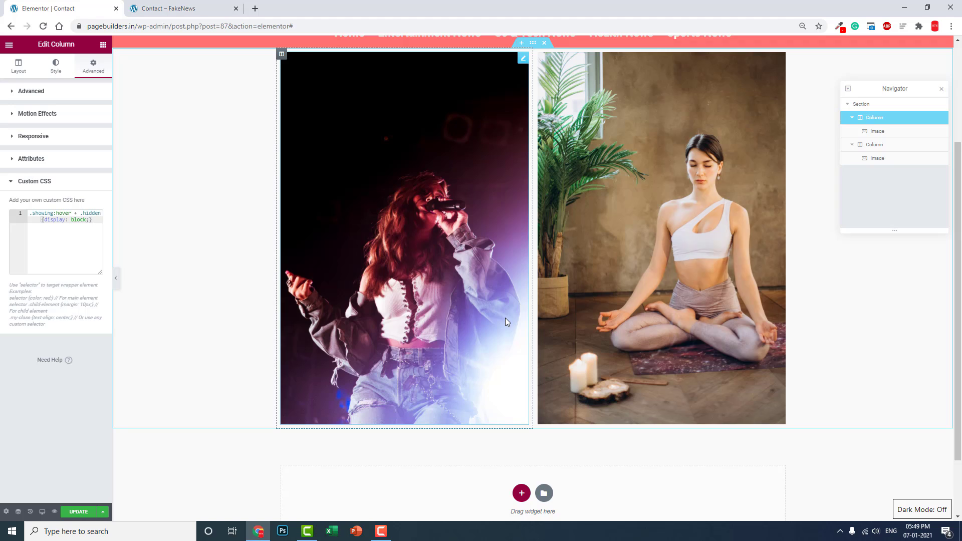